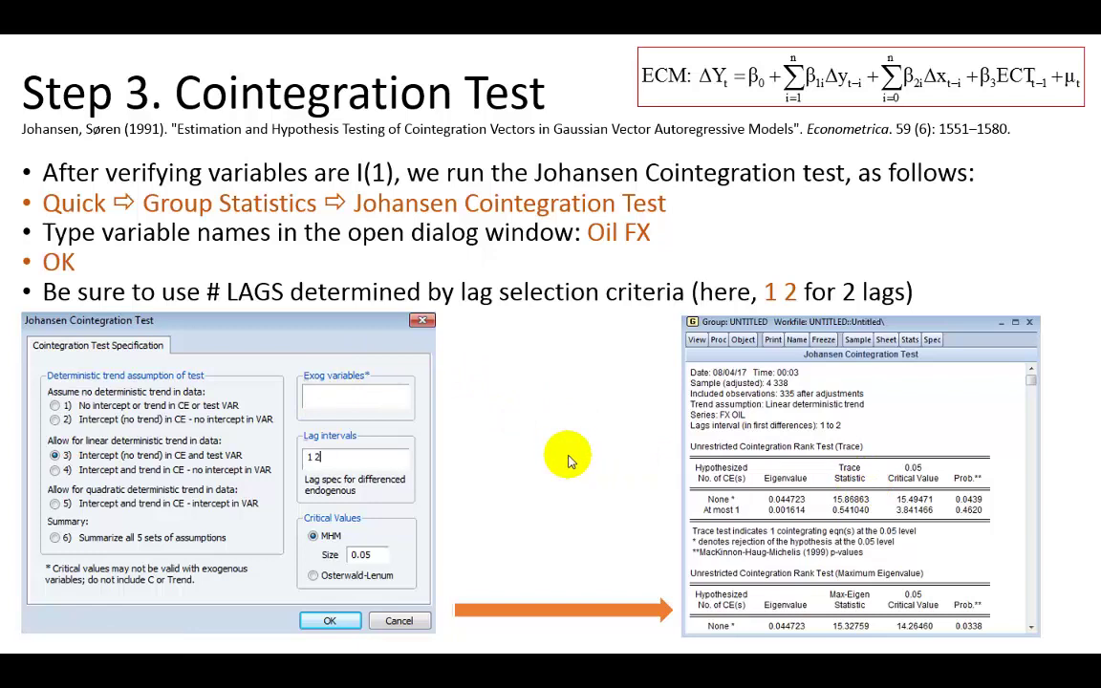
- End the slide show to edit the Cointegration Test slide in Normal view
key("Escape")
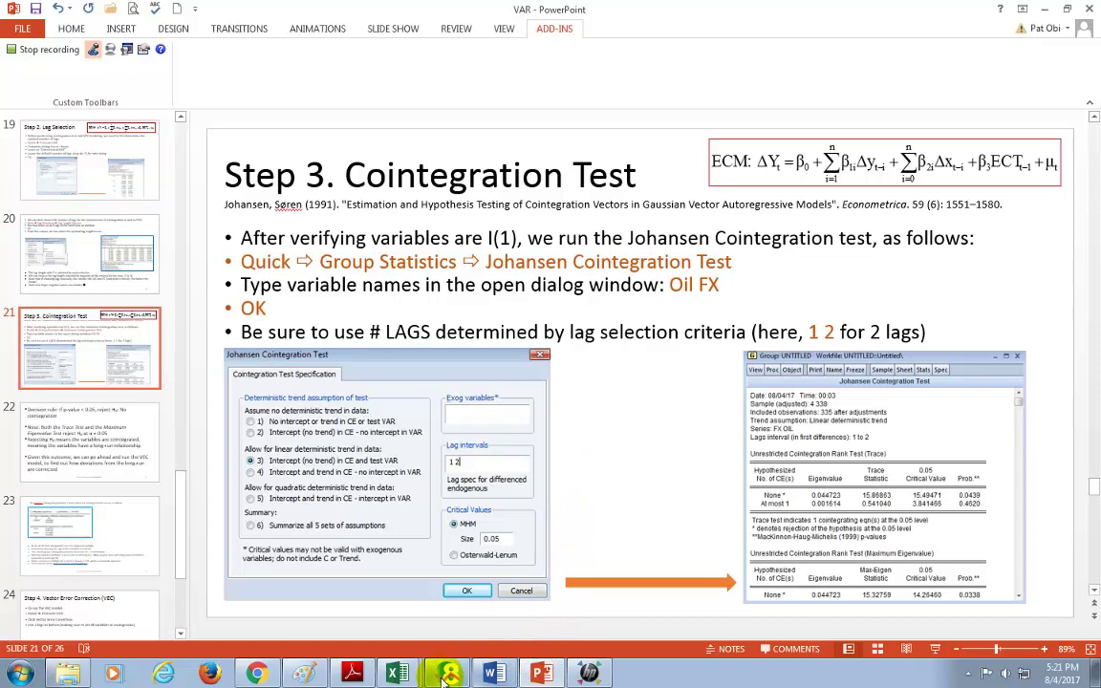
- In EViews, open the fx and oil series together as an untitled group
key("alt+Tab")
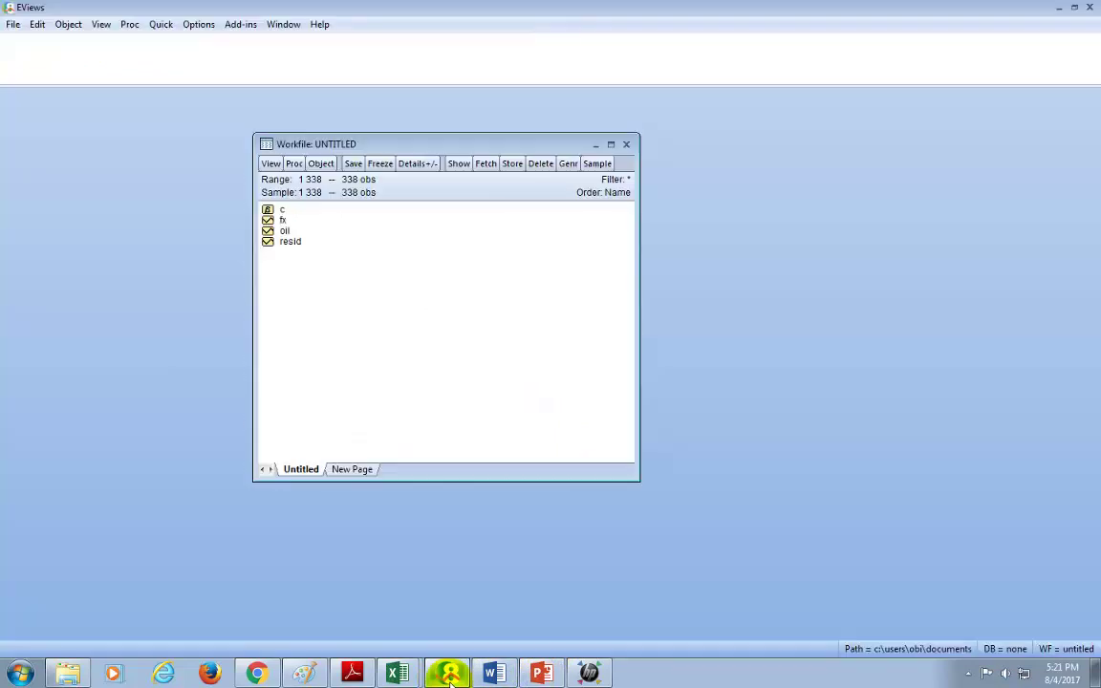
left_click(286, 230)
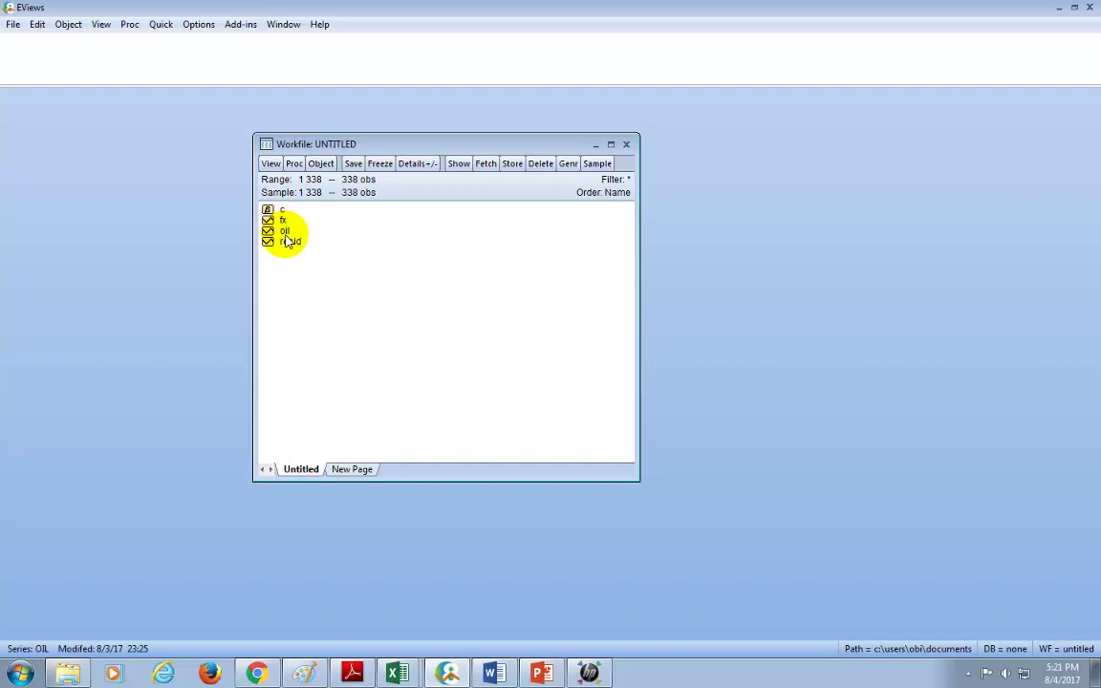
left_click(283, 220)
left_click(339, 279)
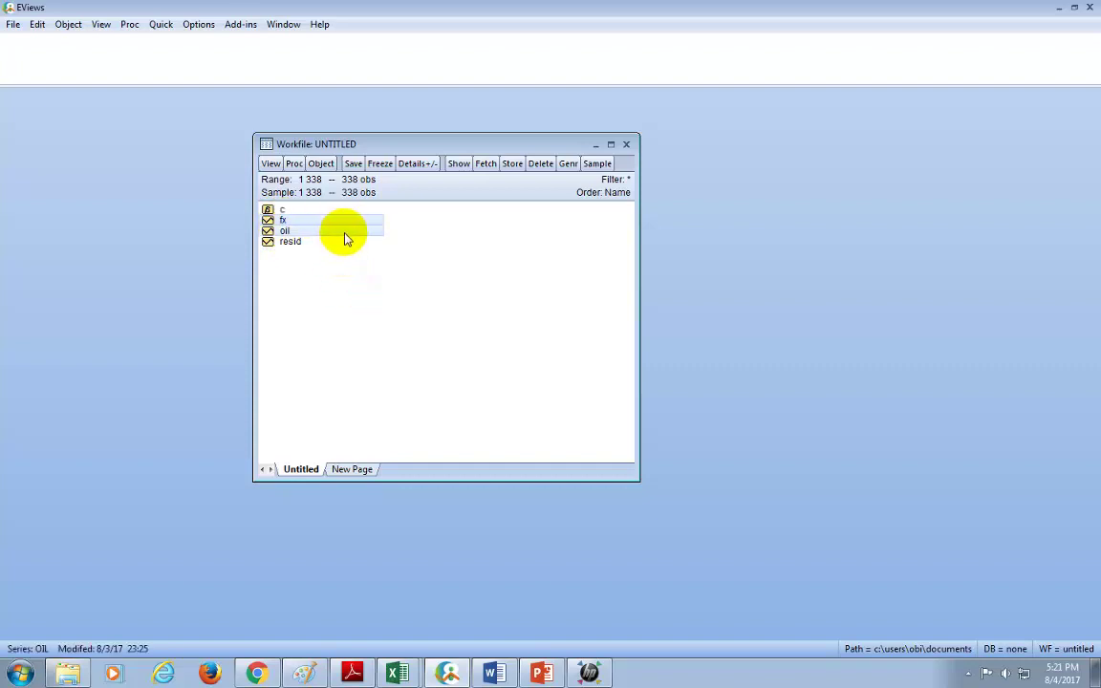
right_click(342, 236)
mouse_move(381, 243)
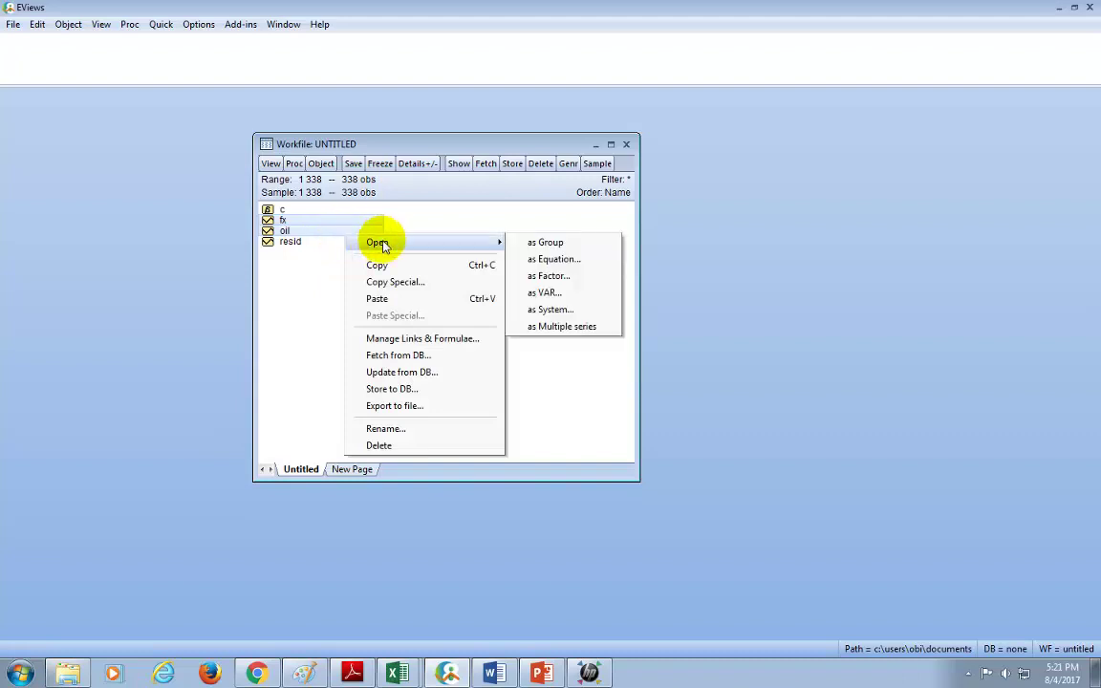
left_click(546, 244)
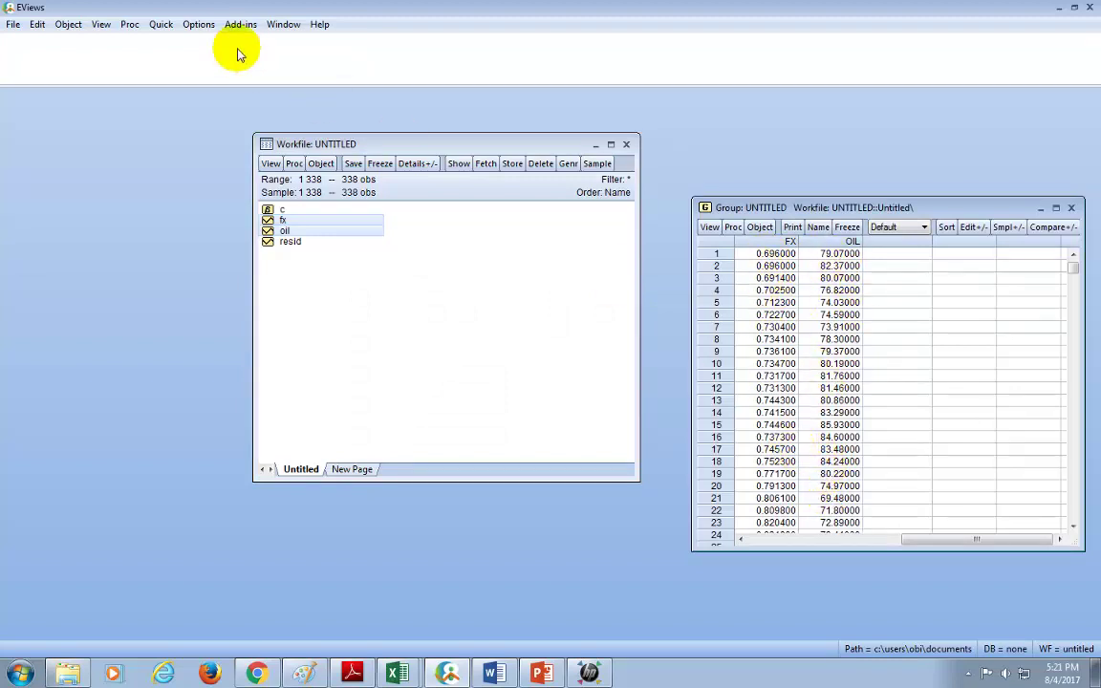
- Launch Quick > Group Statistics > Johansen Cointegration Test
left_click(161, 27)
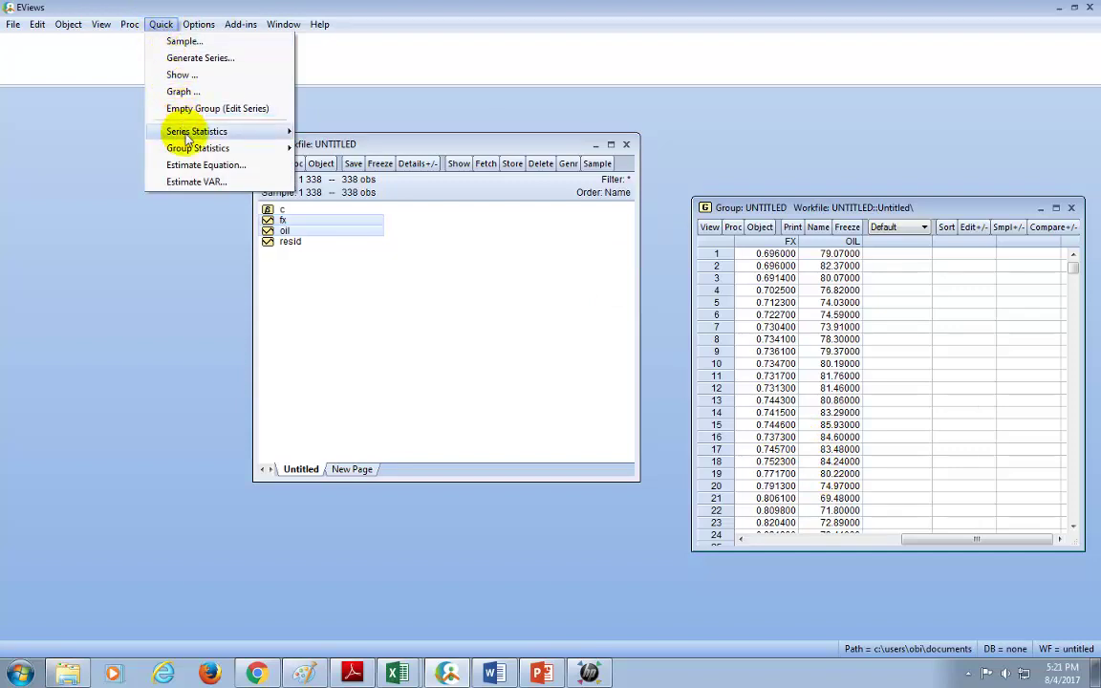
mouse_move(194, 152)
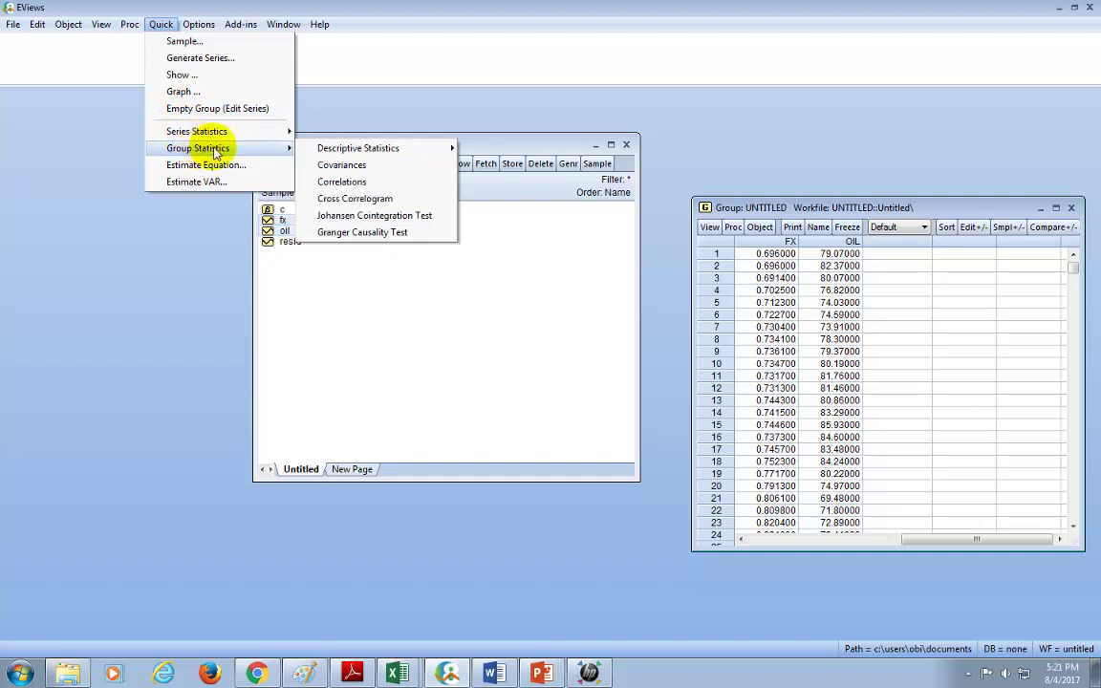
left_click(364, 216)
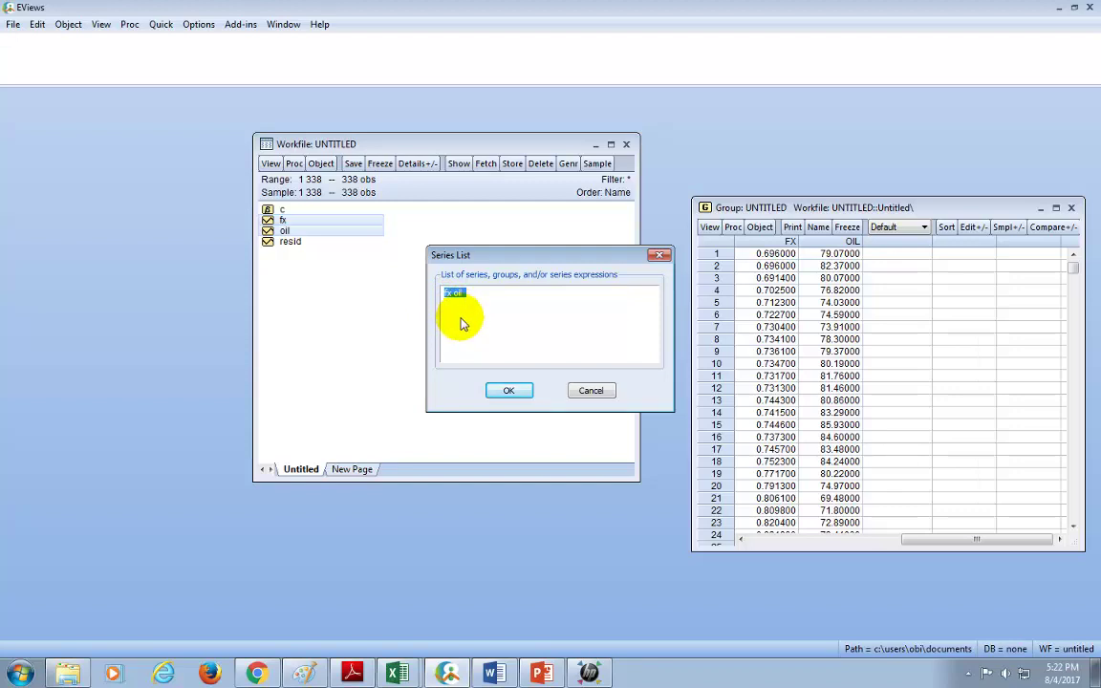
- Enter 'fx oil' as the series list and confirm it
key("BackSpace")
type("fx oil")
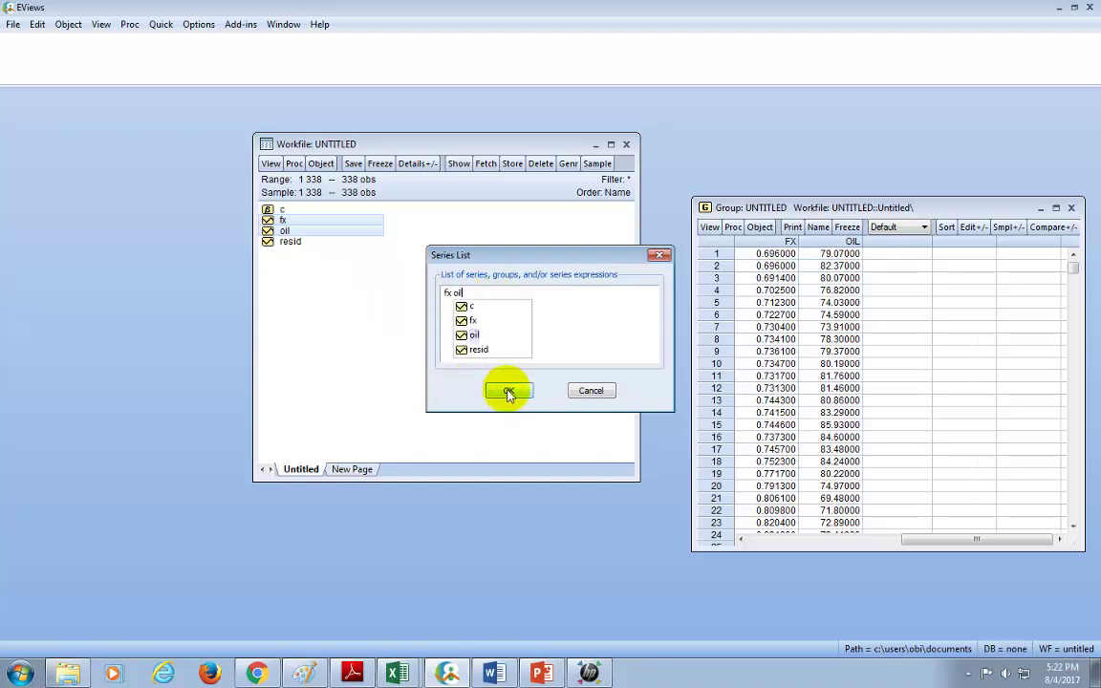
left_click(511, 396)
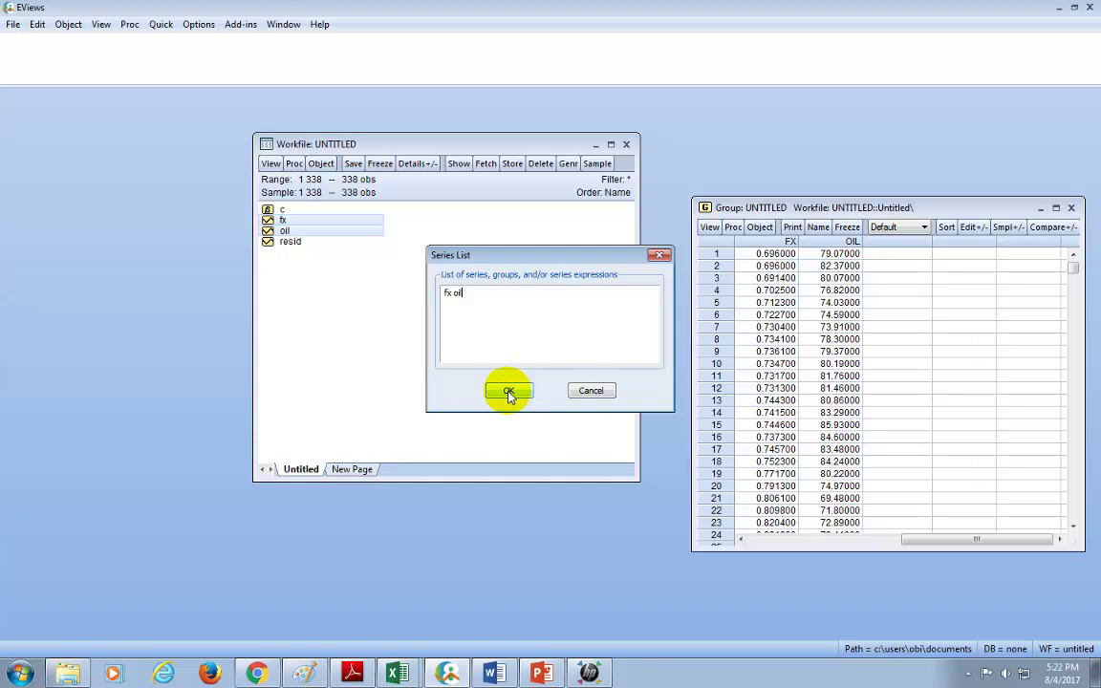
left_click(509, 392)
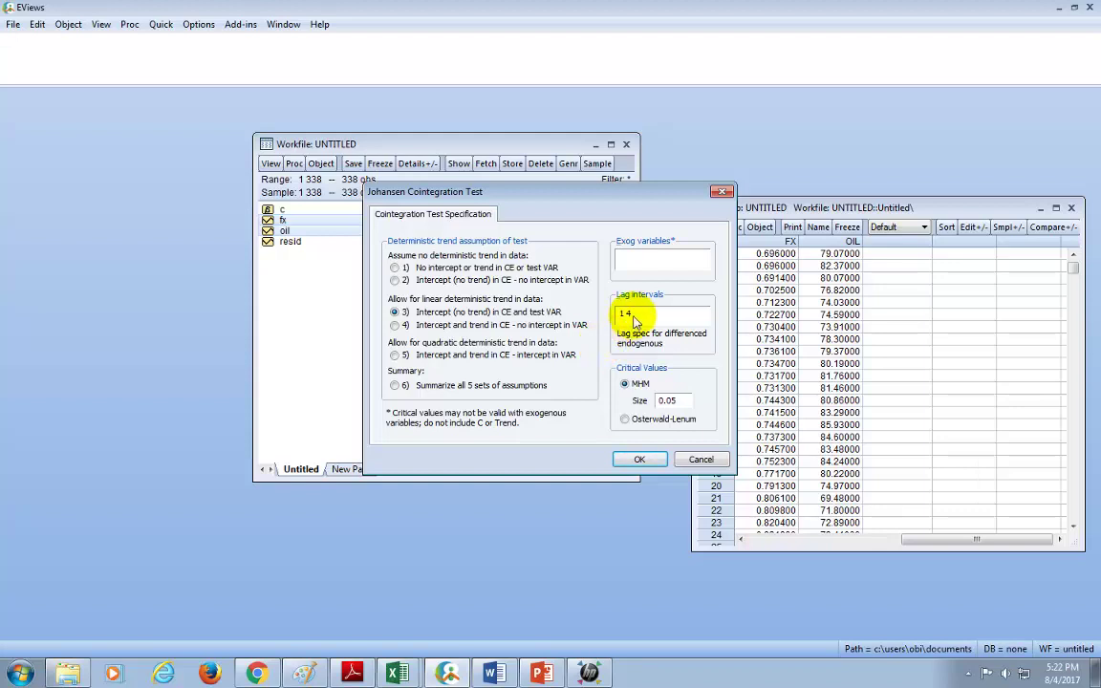
- Change the lag intervals from '1 4' to '1 2' in the Johansen specification
left_click(631, 319)
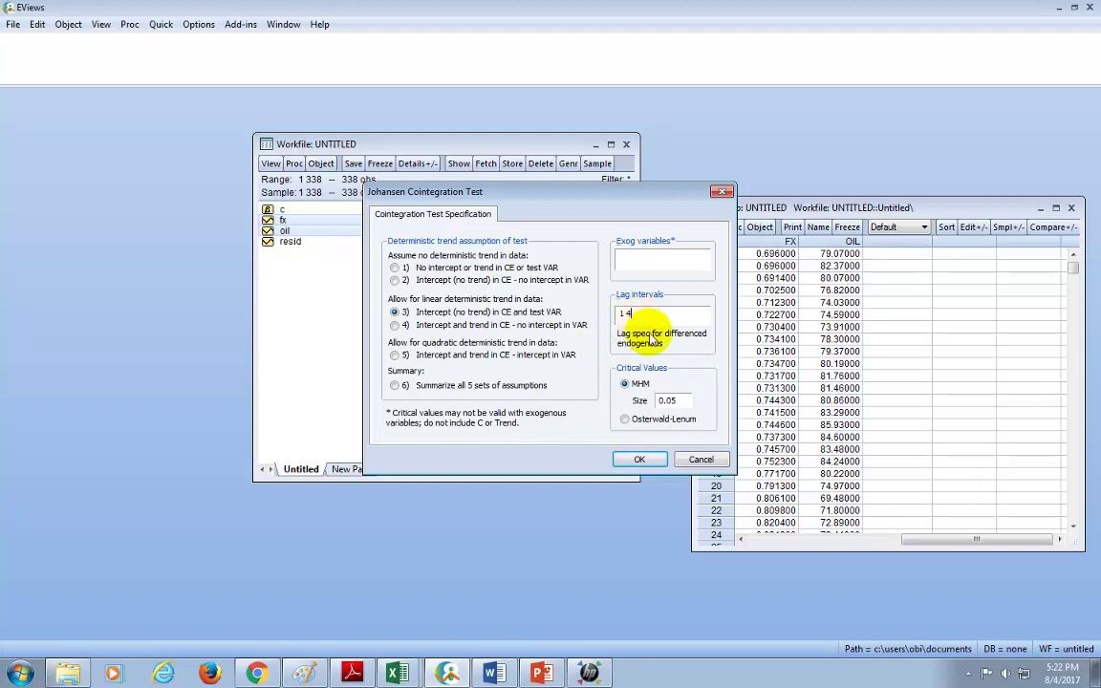
key("BackSpace")
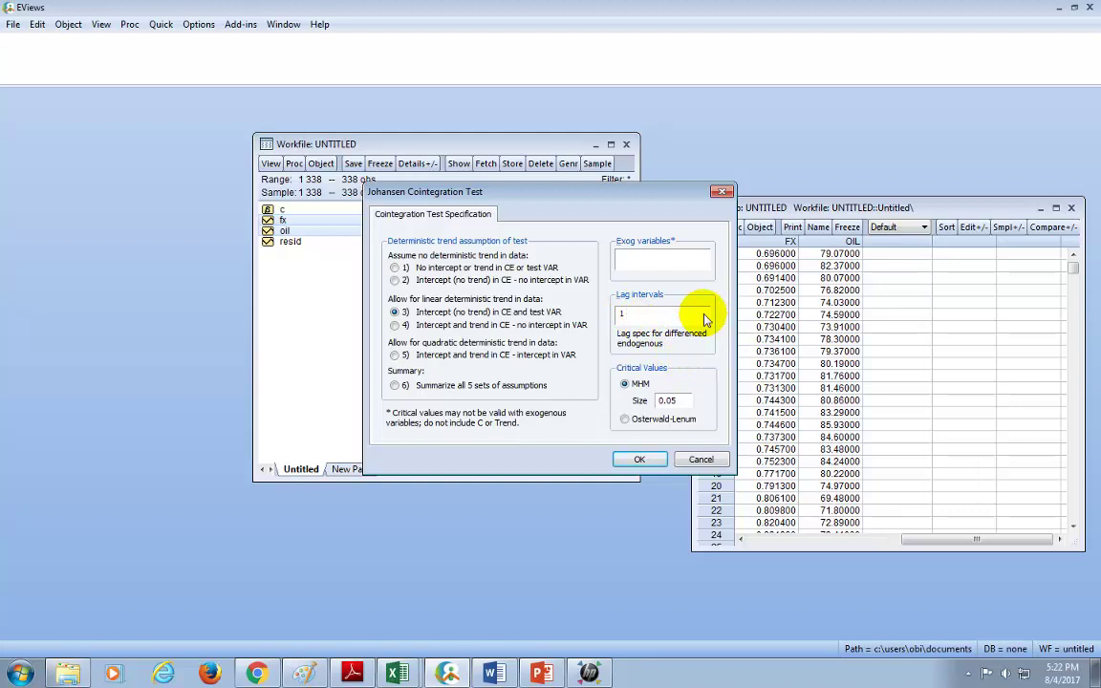
type("2")
key("BackSpace")
type("3")
key("BackSpace")
key("BackSpace")
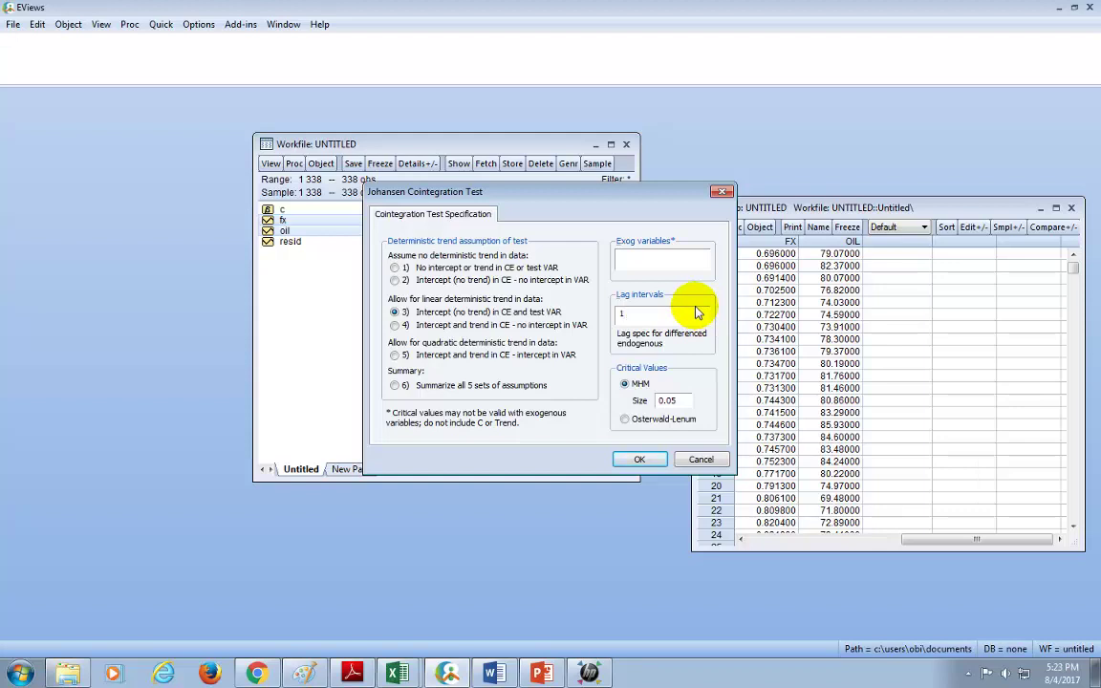
type("2")
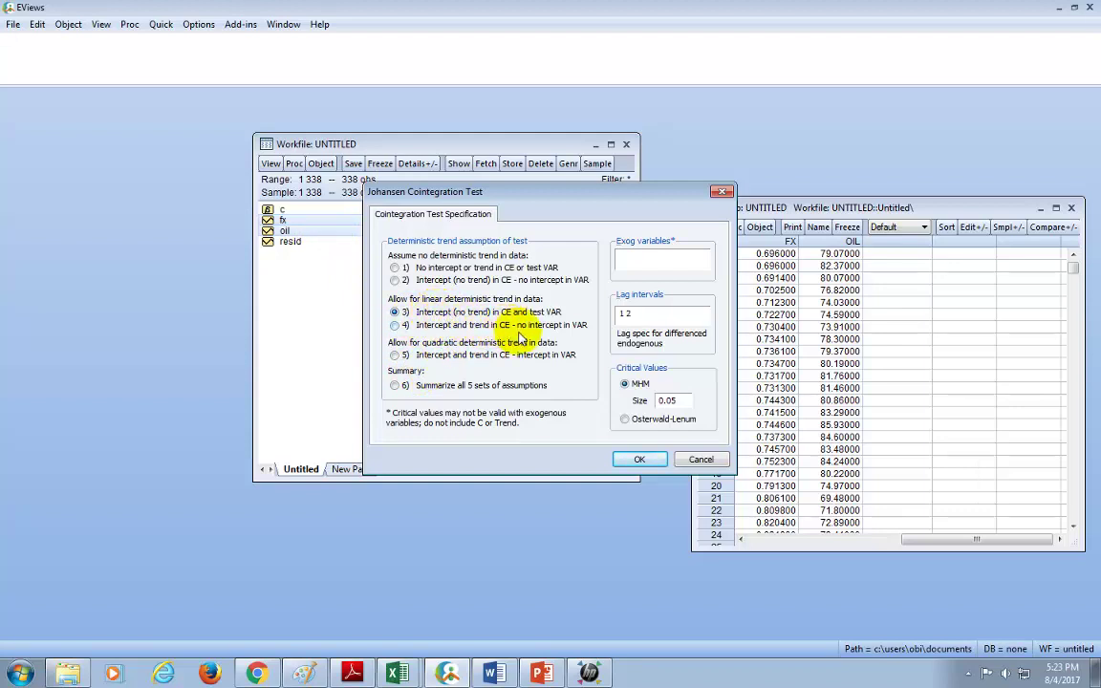
- Run the test, allow deleting the untitled group, and maximize the Johansen results window
left_click(639, 462)
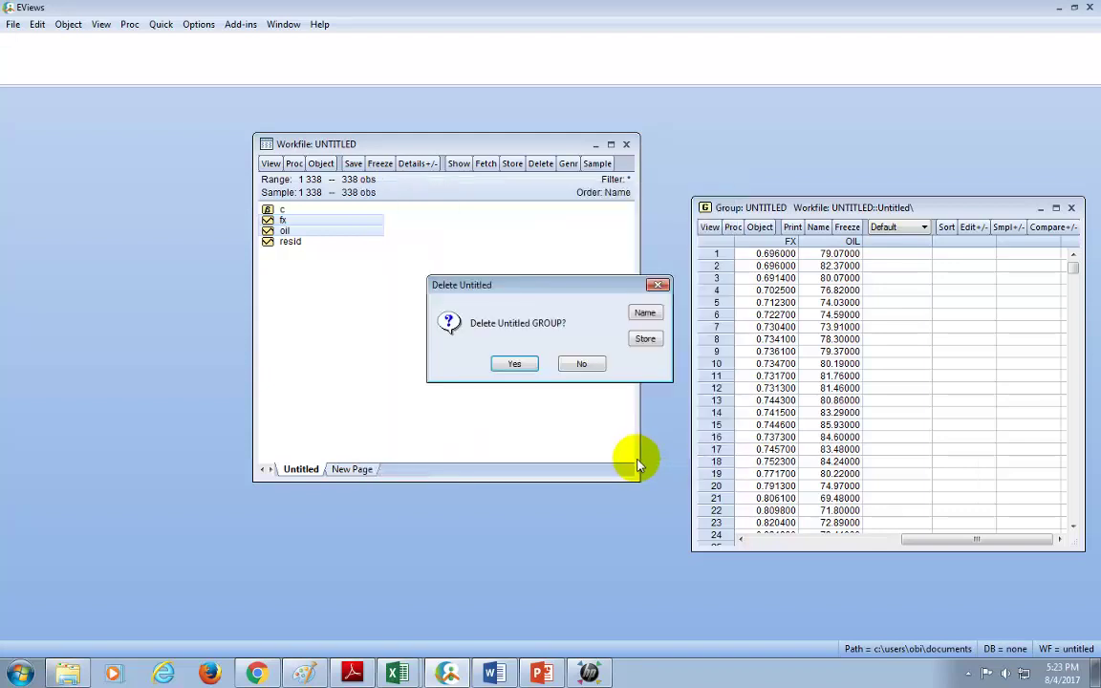
left_click(513, 364)
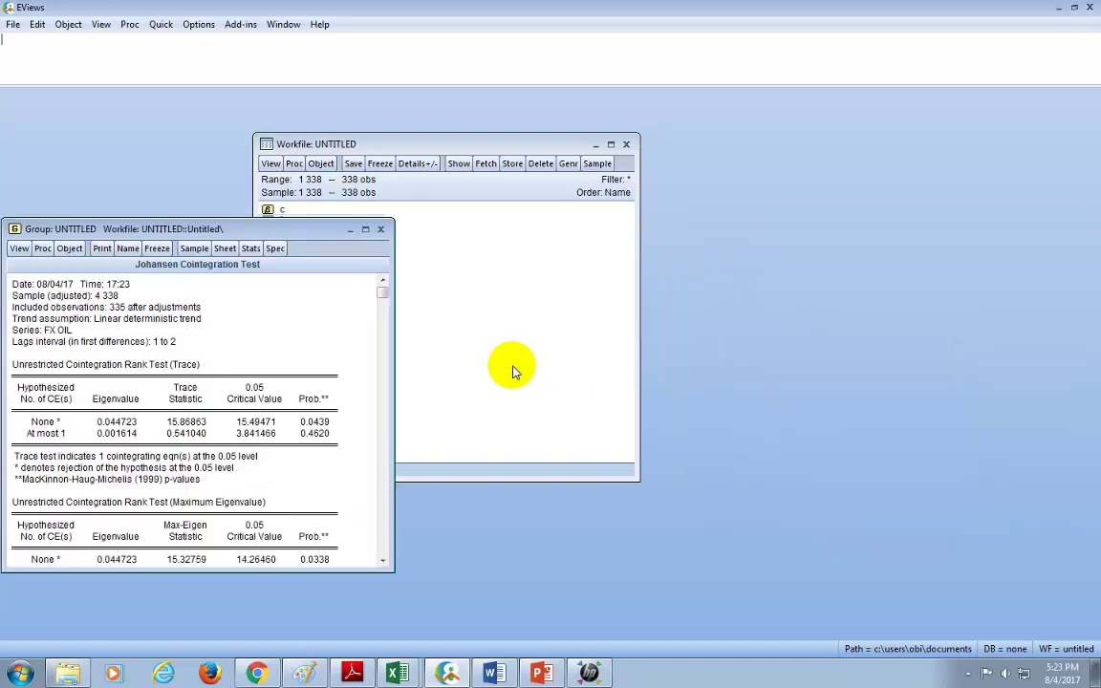
left_click_drag(273, 228, 418, 198)
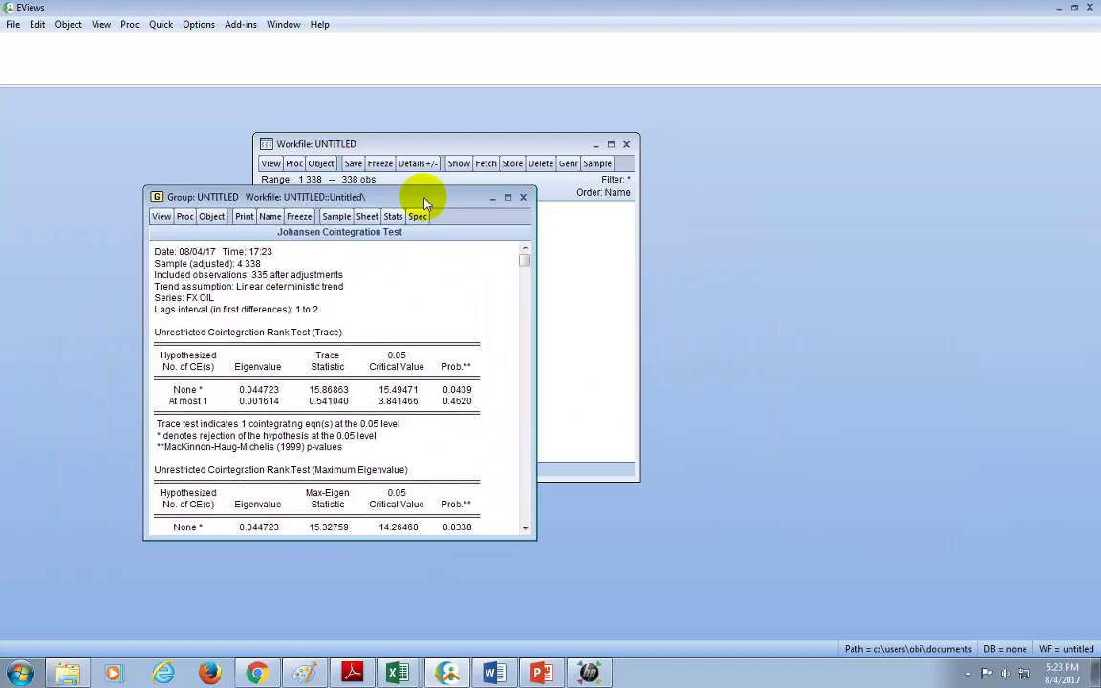
left_click(507, 198)
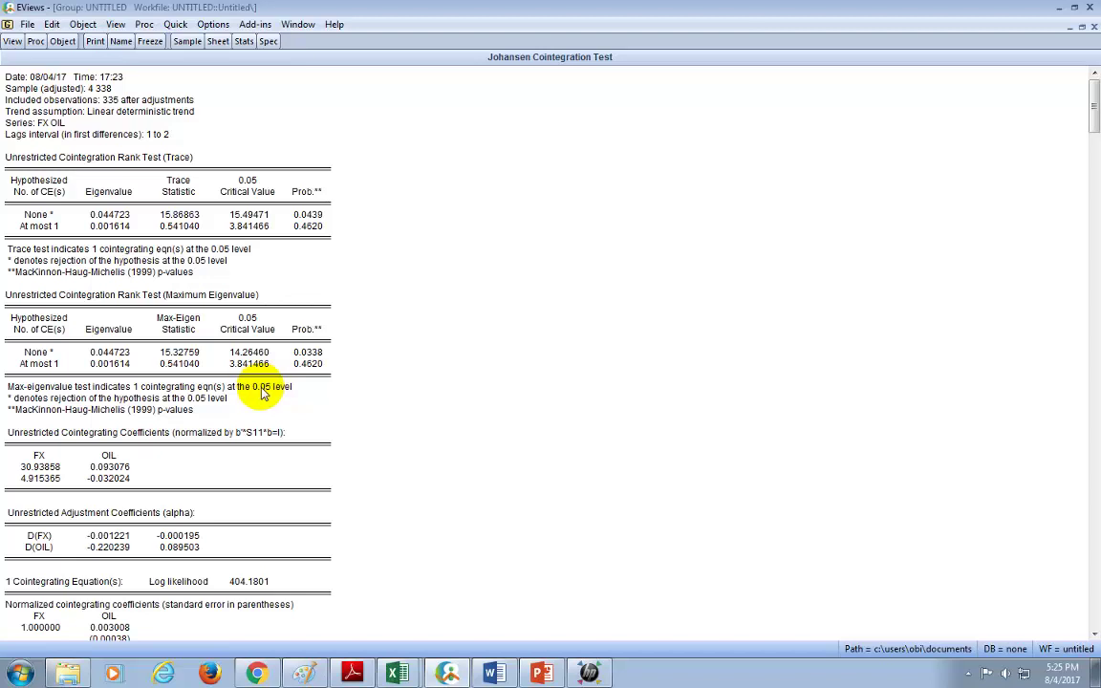
scroll(263, 392, "down", 3)
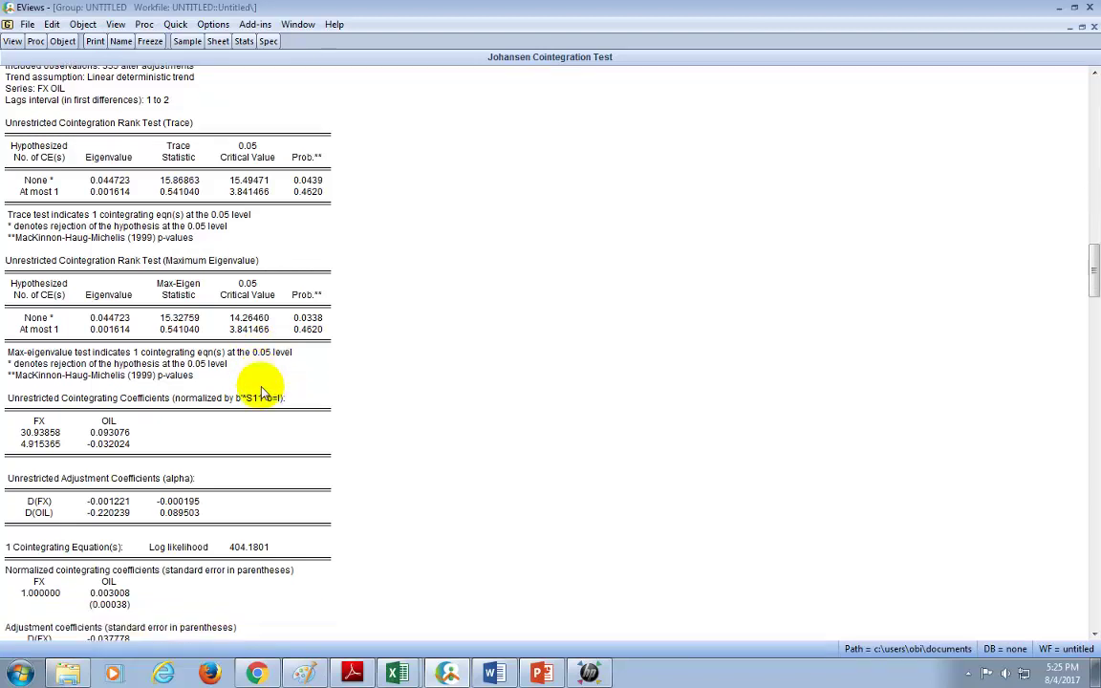
scroll(261, 390, "down", 1)
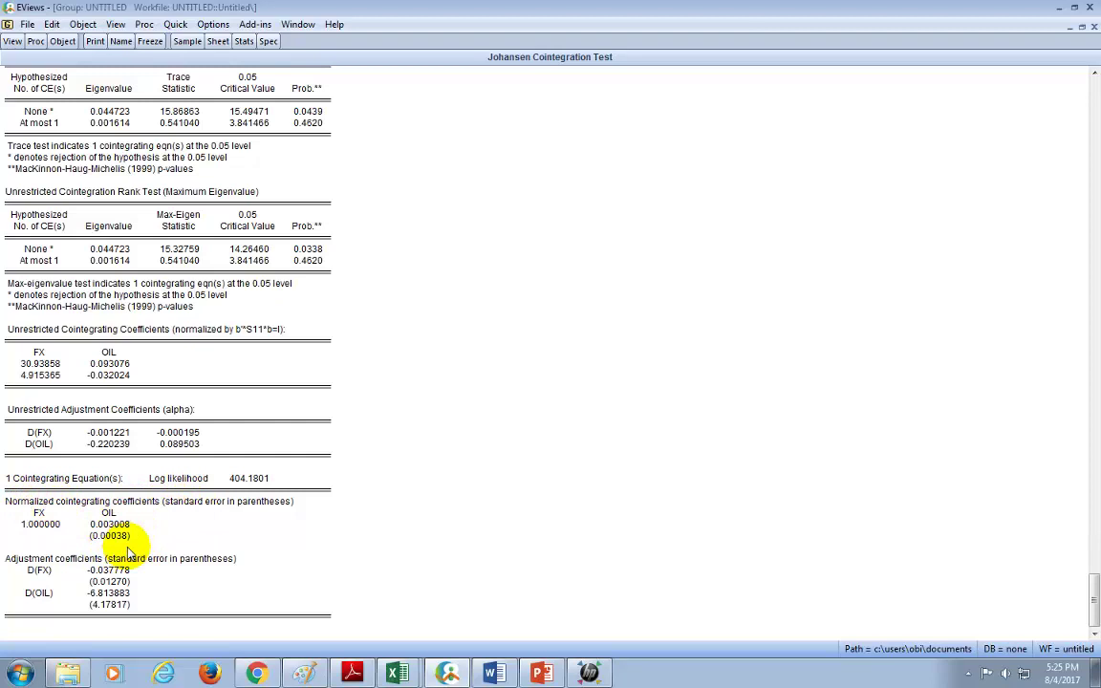
left_click_drag(16, 510, 248, 537)
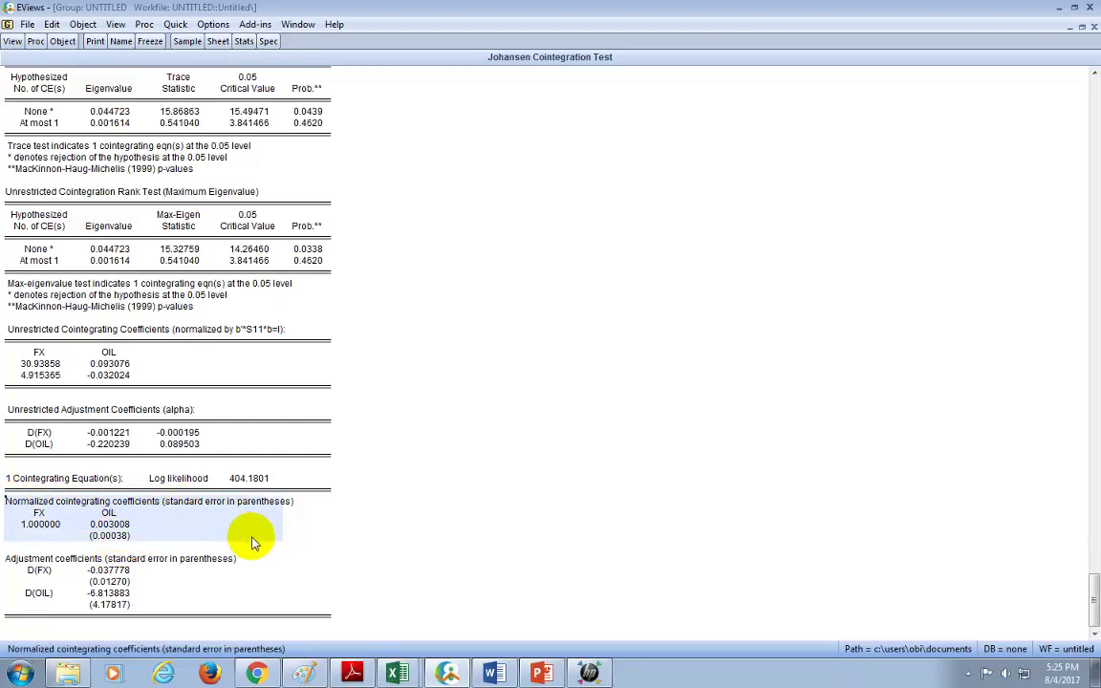
left_click(280, 544)
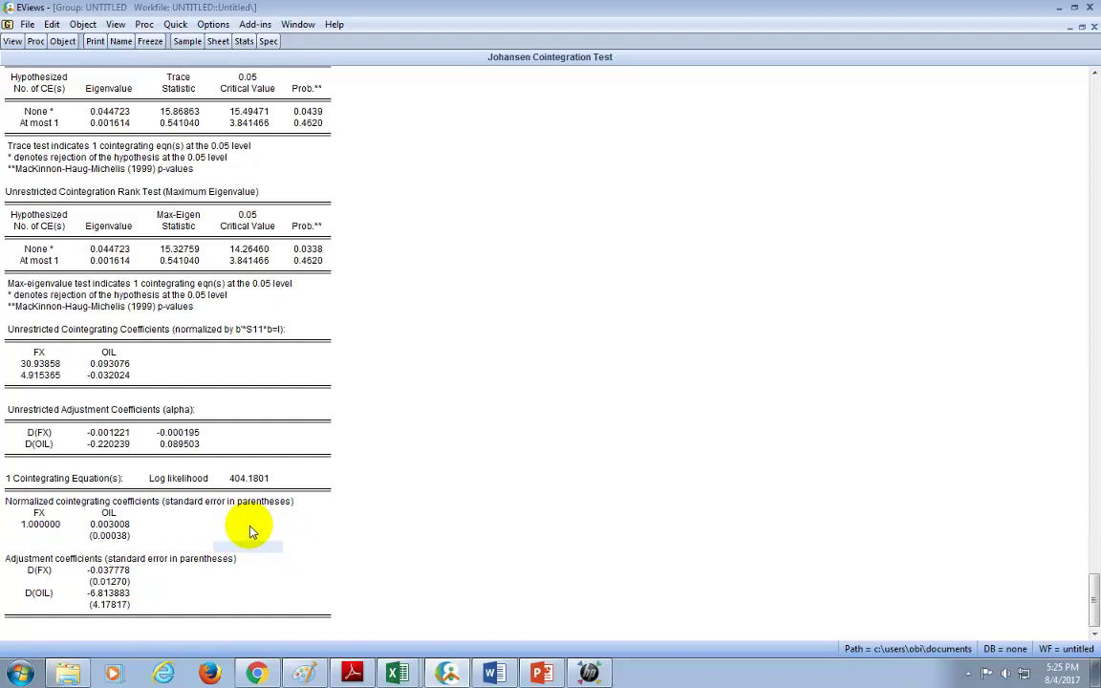
left_click(95, 527)
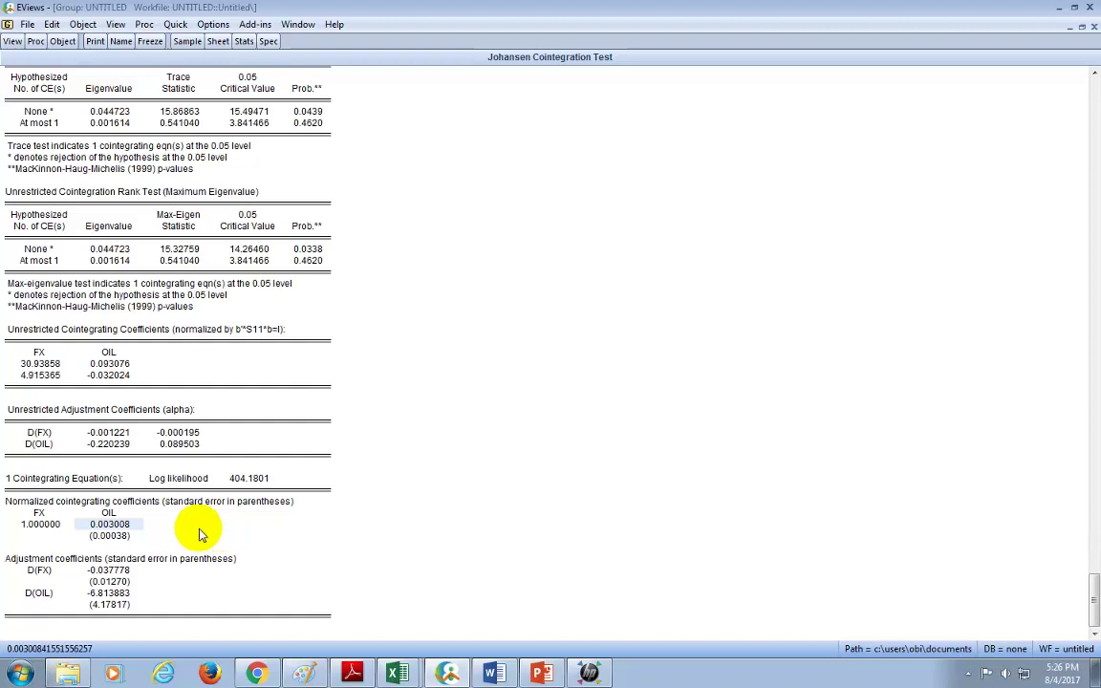
left_click(122, 538)
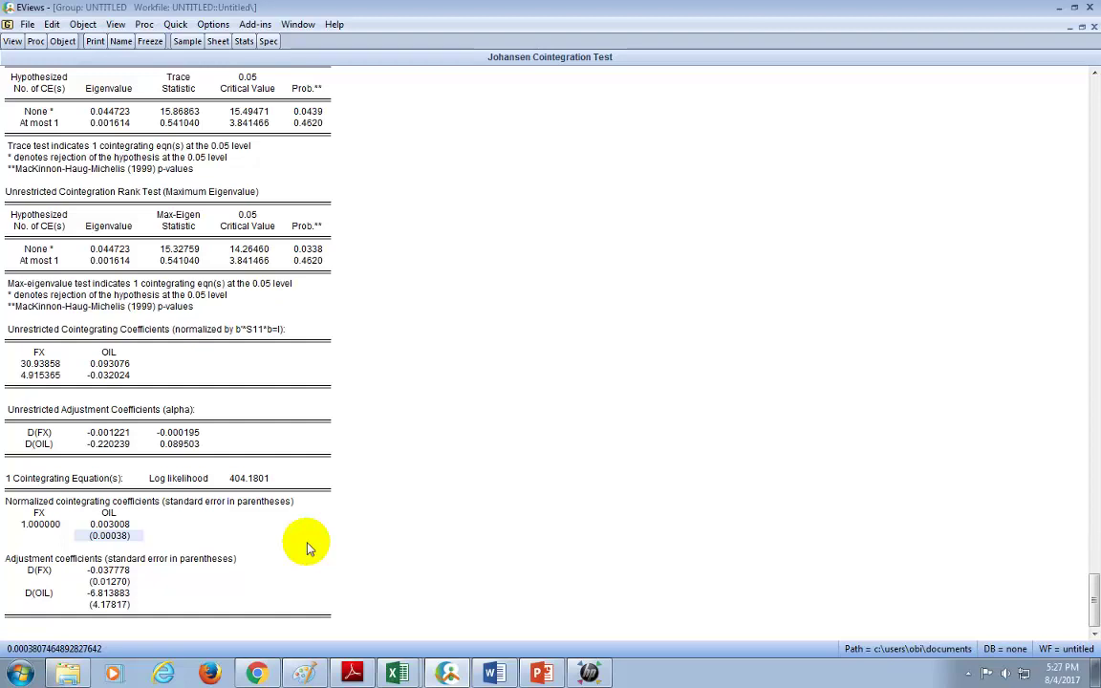
scroll(293, 528, "up", 1)
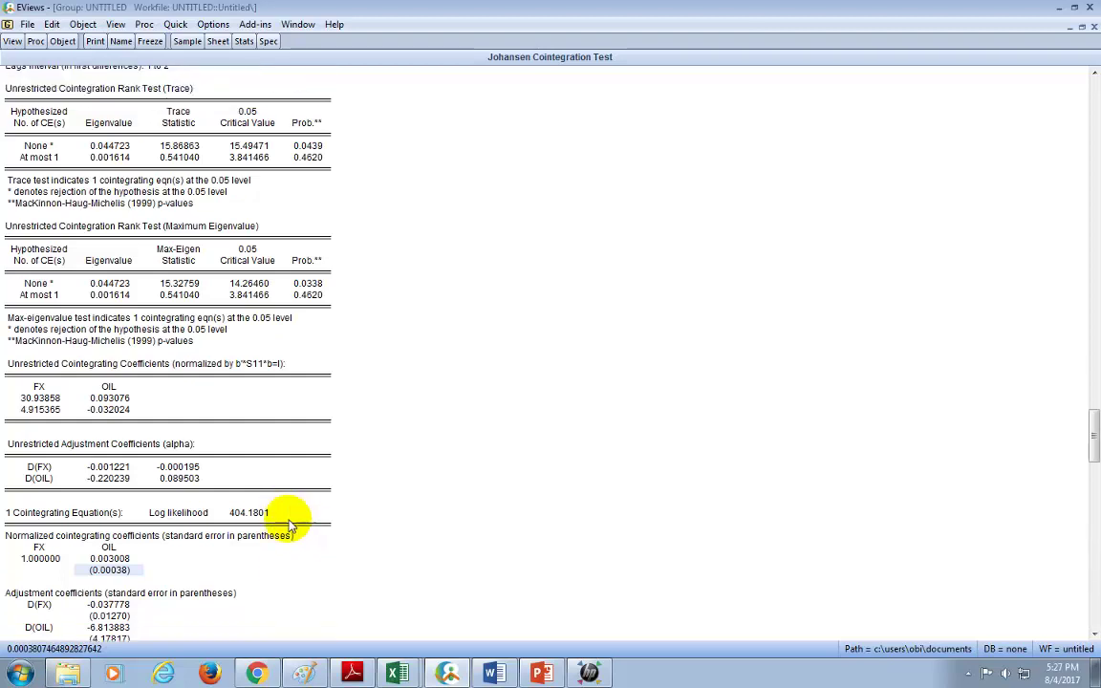
scroll(292, 522, "up", 1)
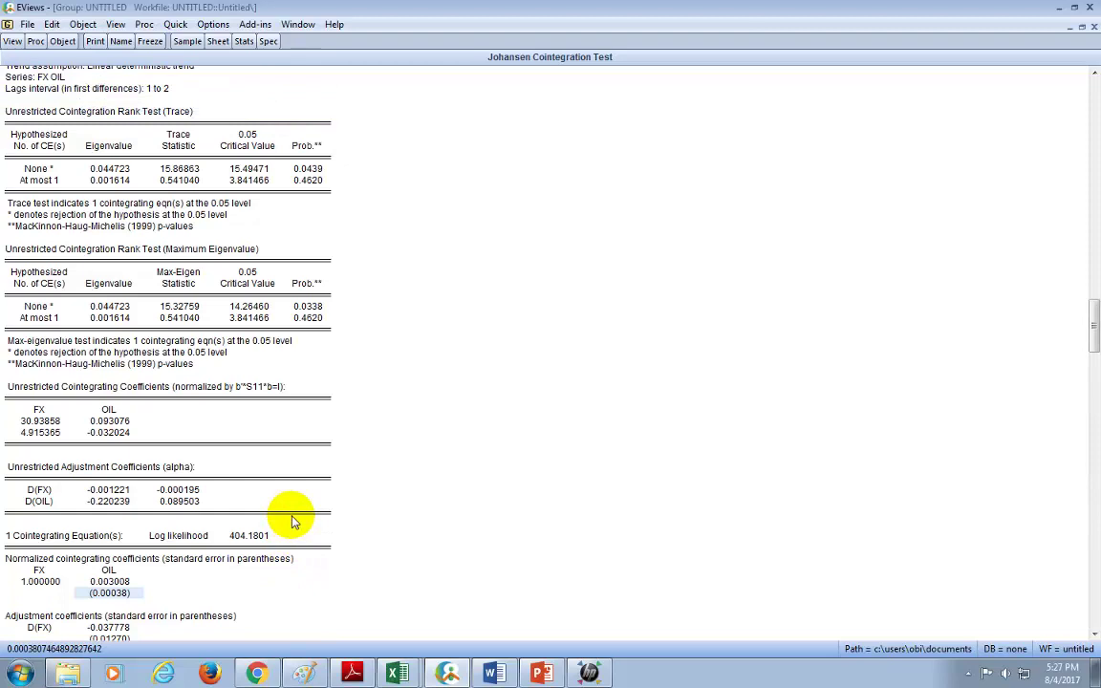
scroll(292, 522, "up", 2)
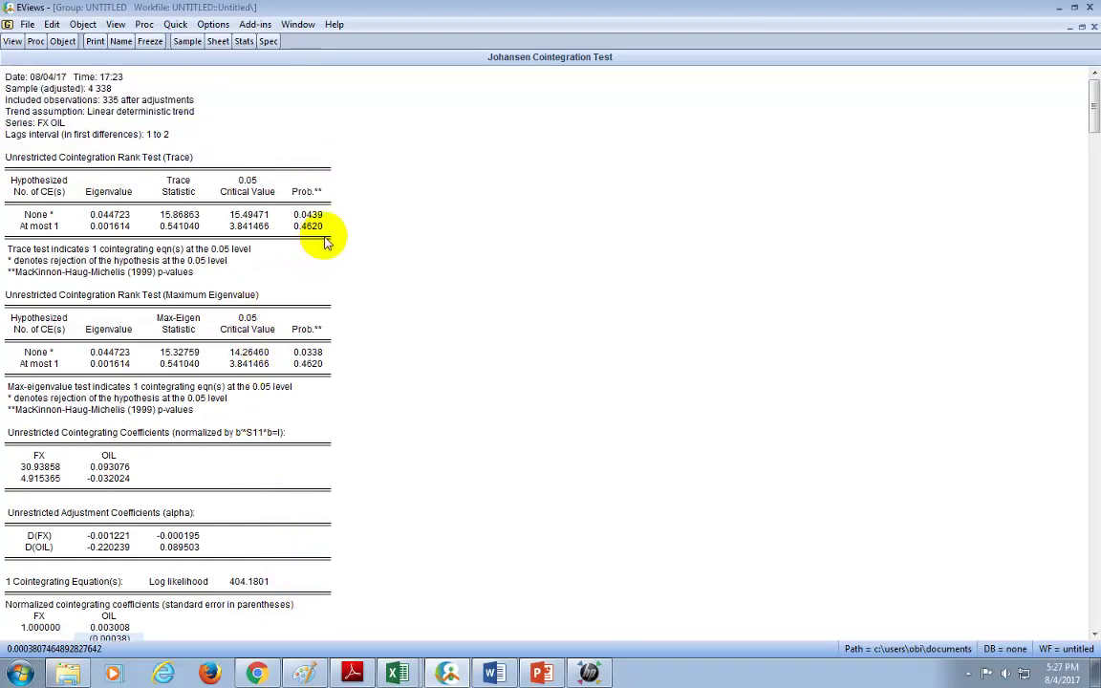